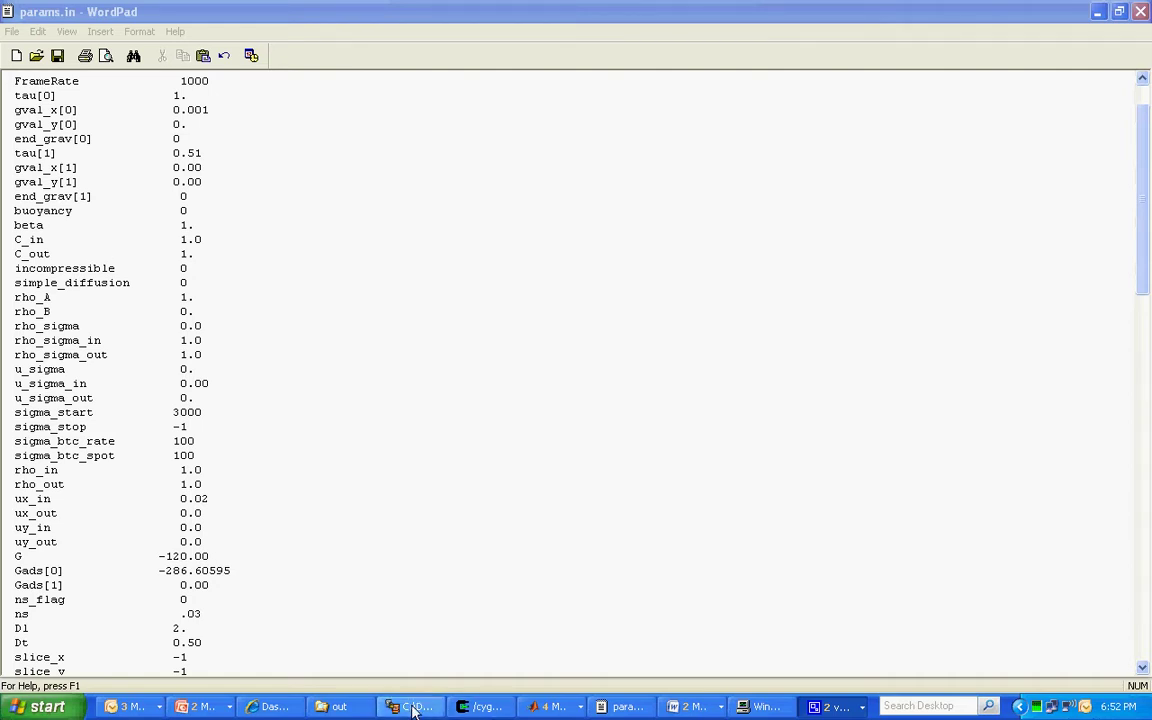
In the lb2d-prime-dev in folder, bring up the Open With program choices for 200x12.bmp.
click(335, 707)
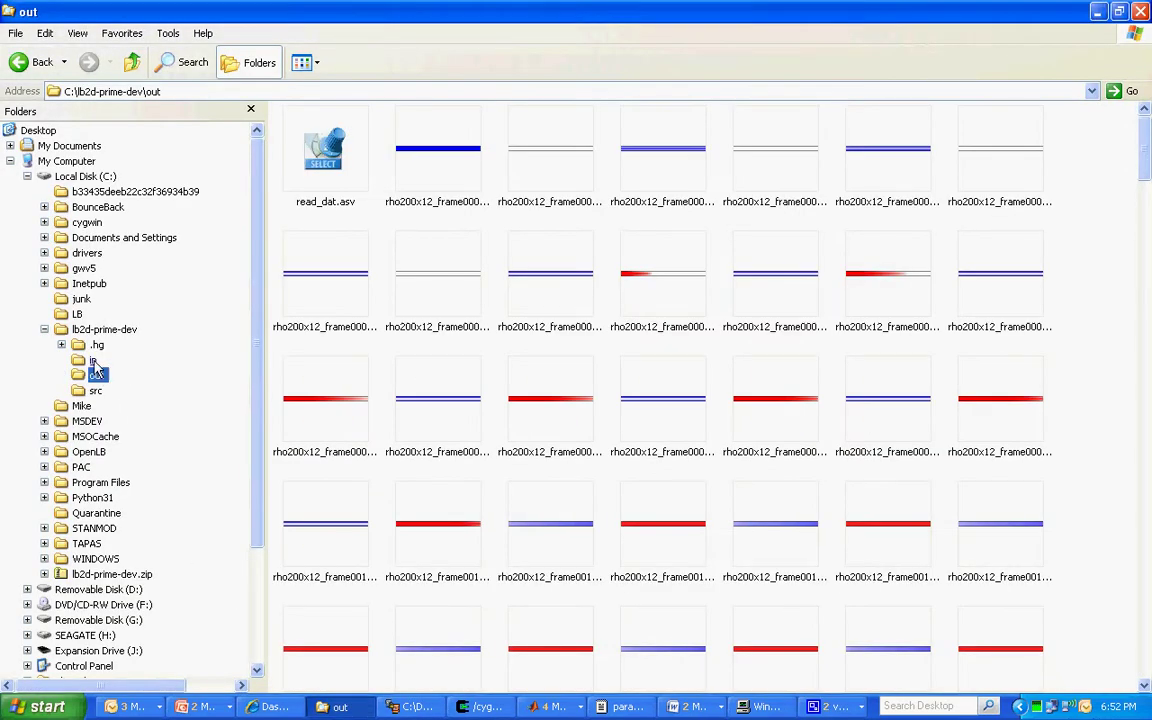
click(93, 360)
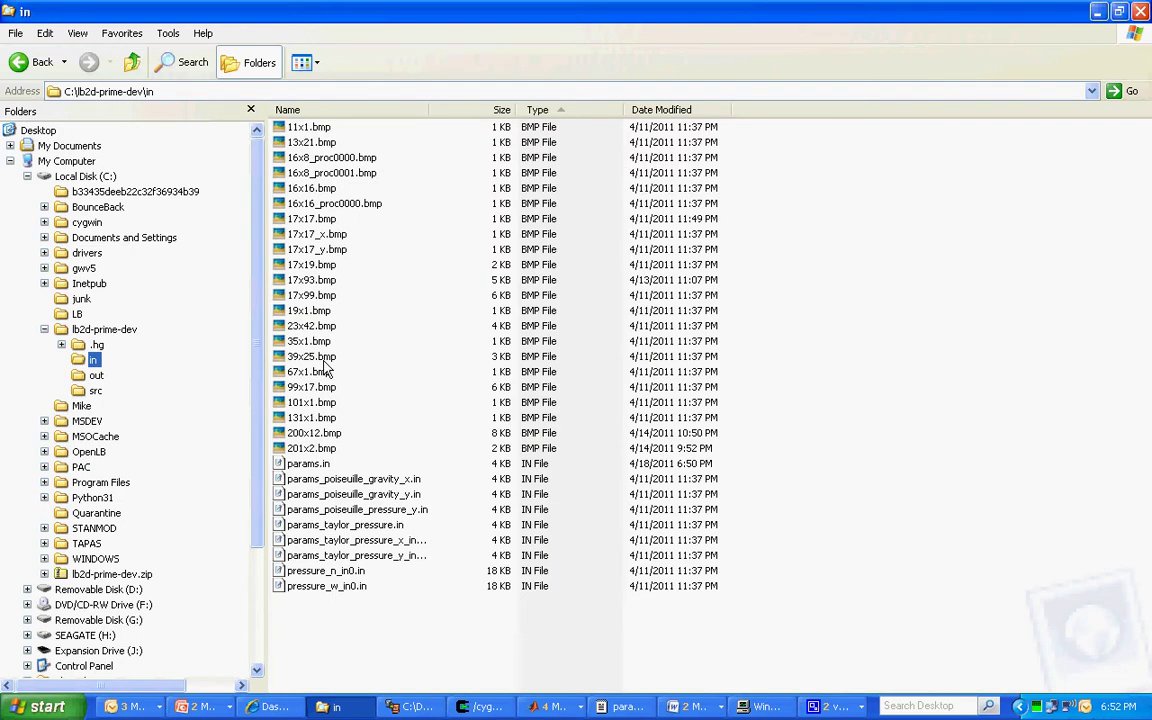
right_click(315, 435)
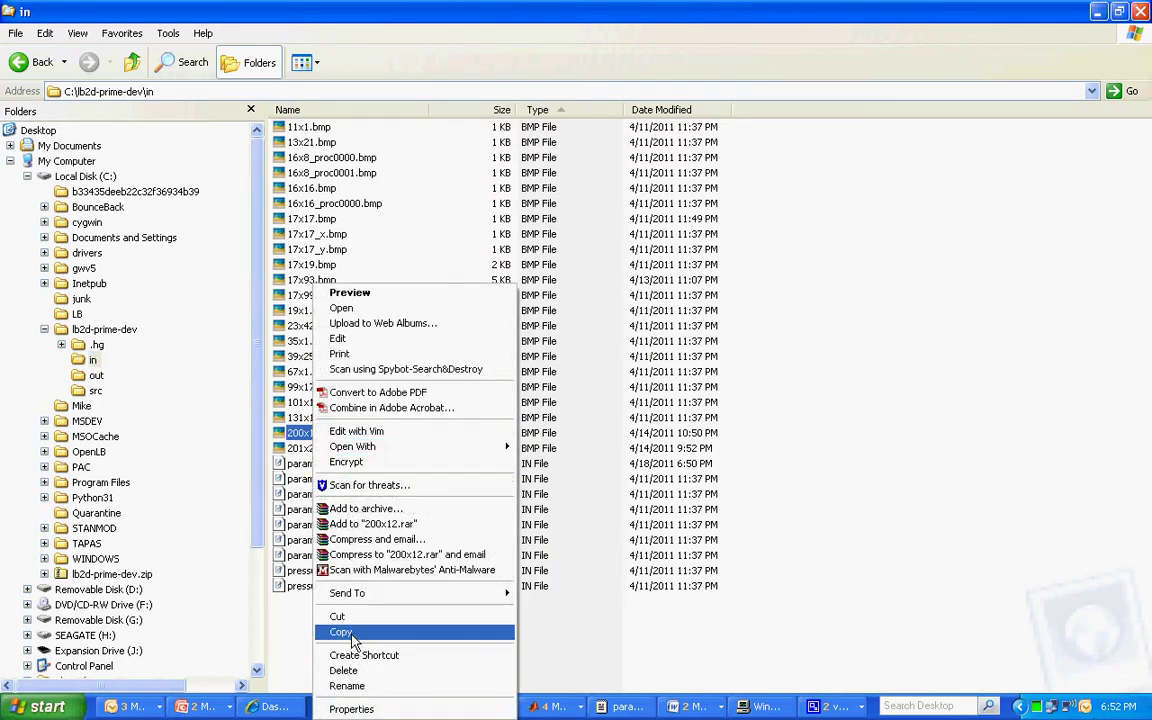
mouse_move(422, 447)
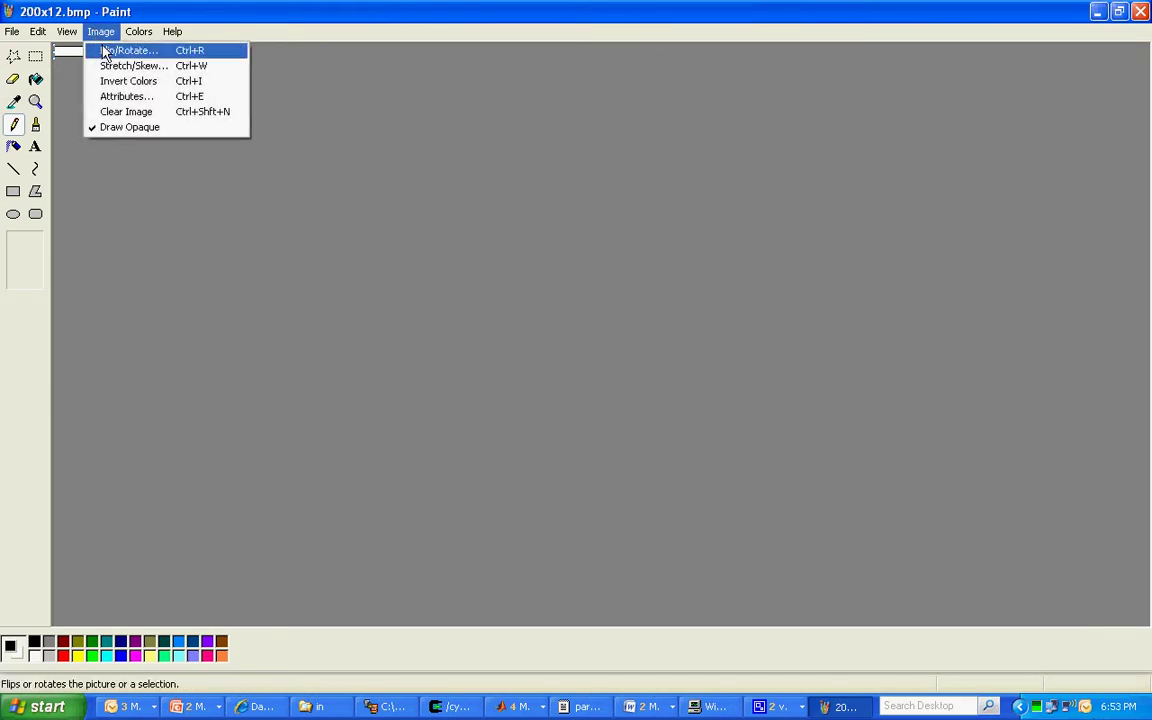
View the 200x12.bmp domain in Paint at Large Size (400%) zoom, then close Paint unchanged.
mouse_move(66, 31)
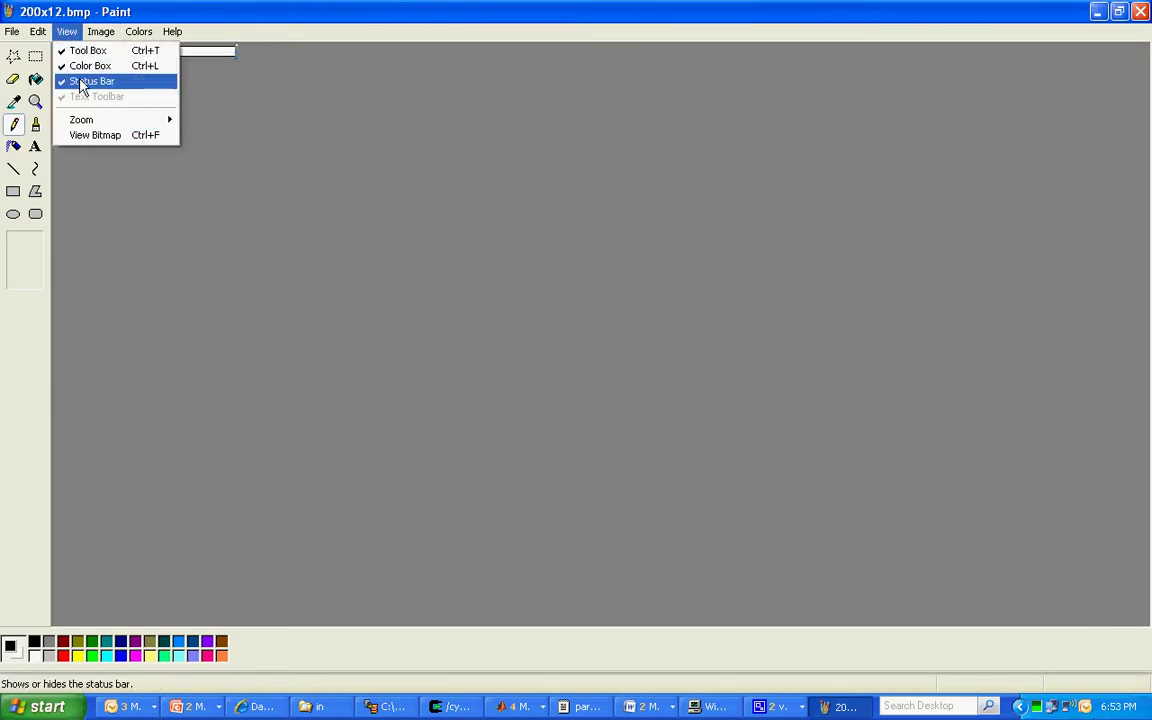
mouse_move(113, 124)
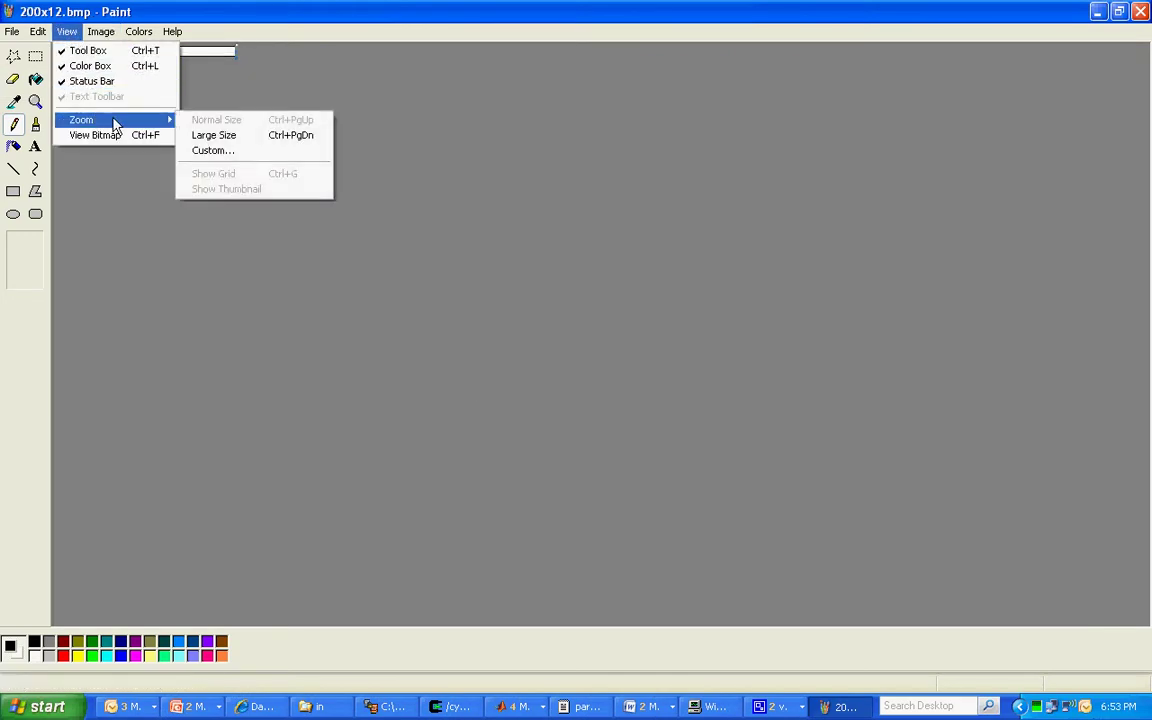
click(210, 136)
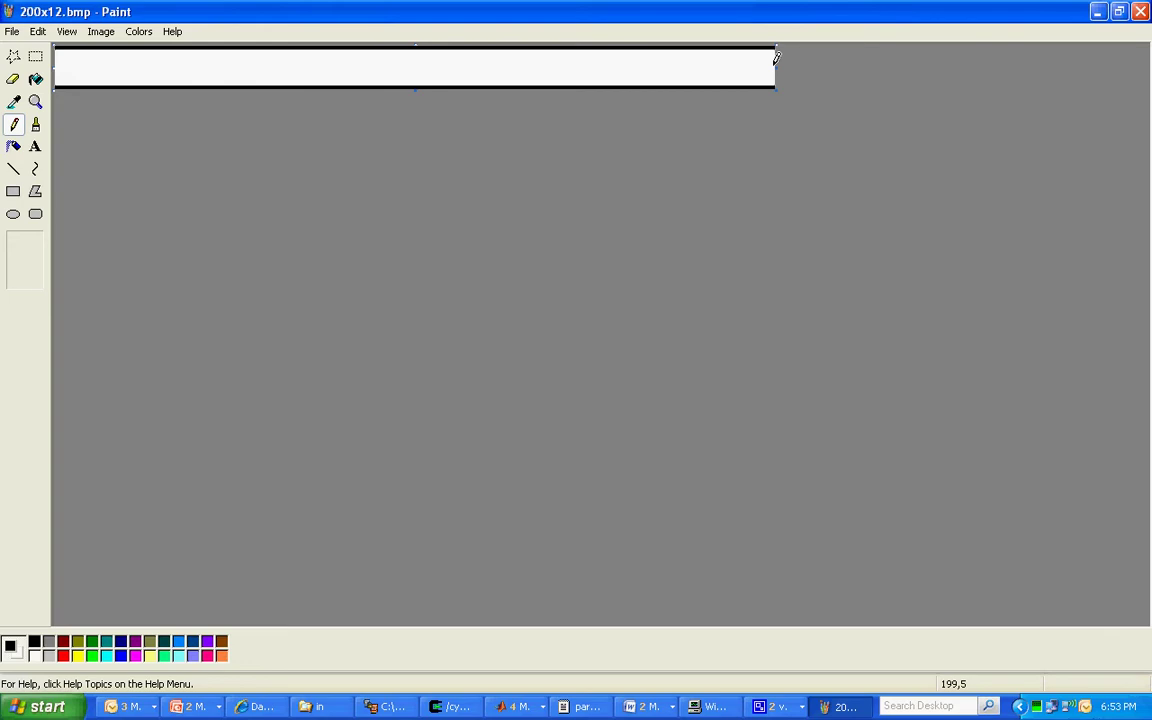
click(1140, 12)
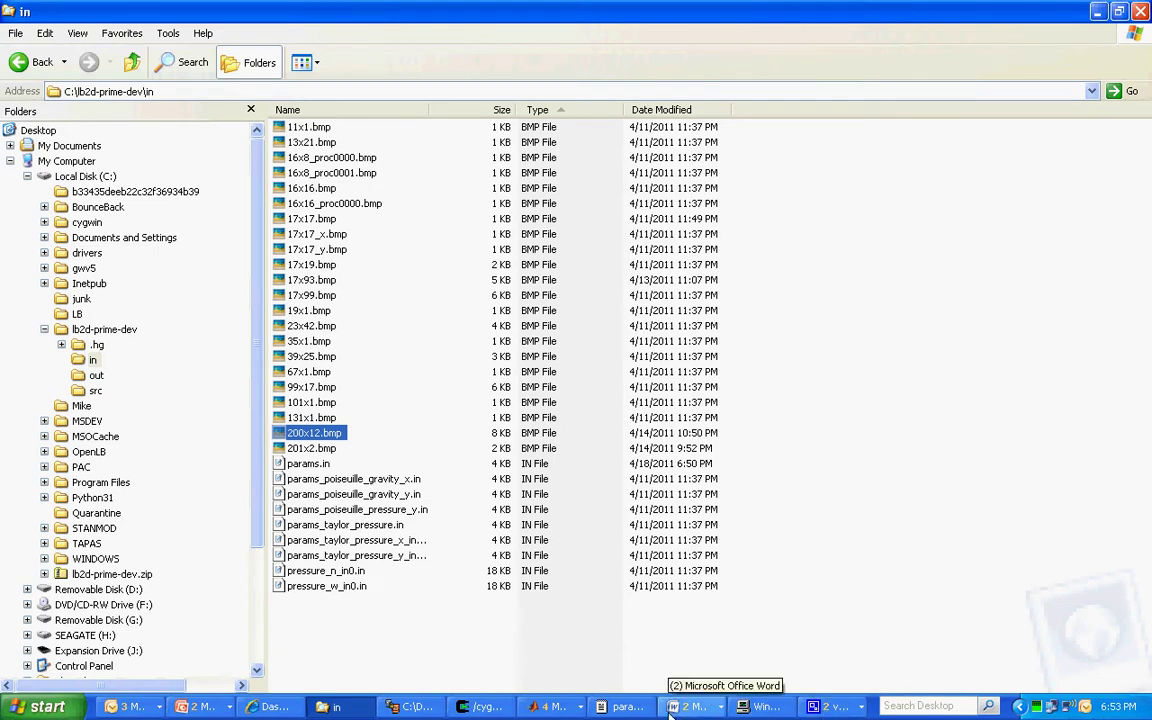
Change the FrameRate value in params.in from 100 to 1000.
click(622, 706)
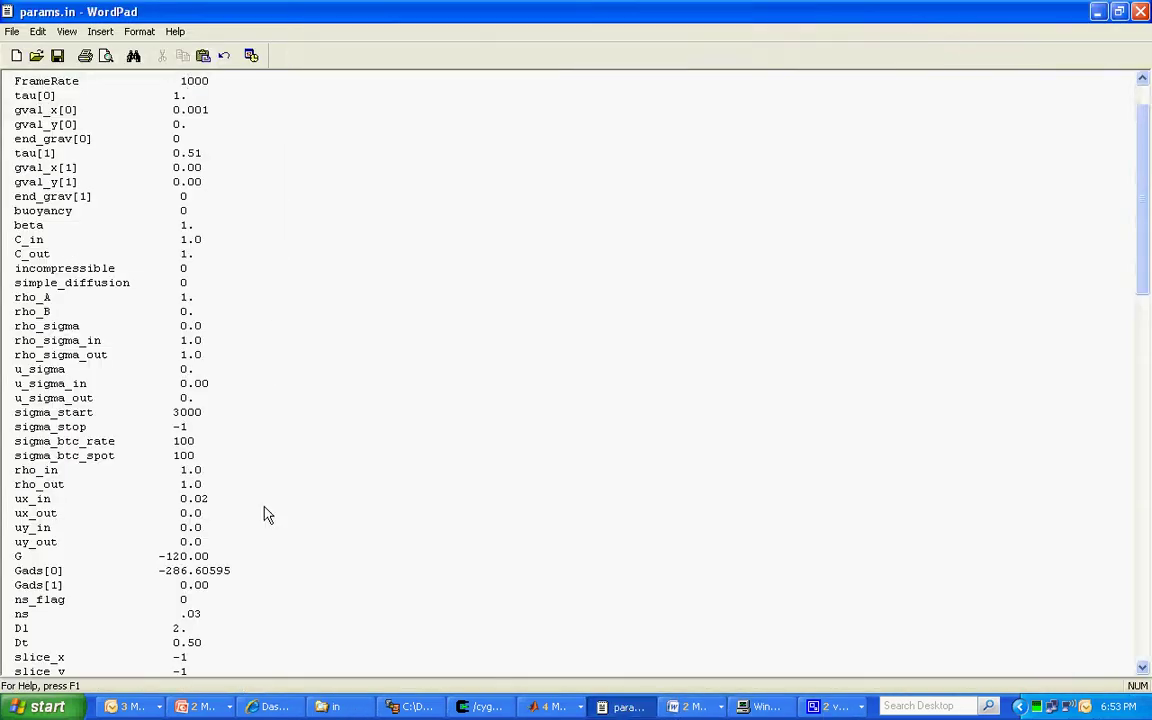
scroll(300, 203, up, 2)
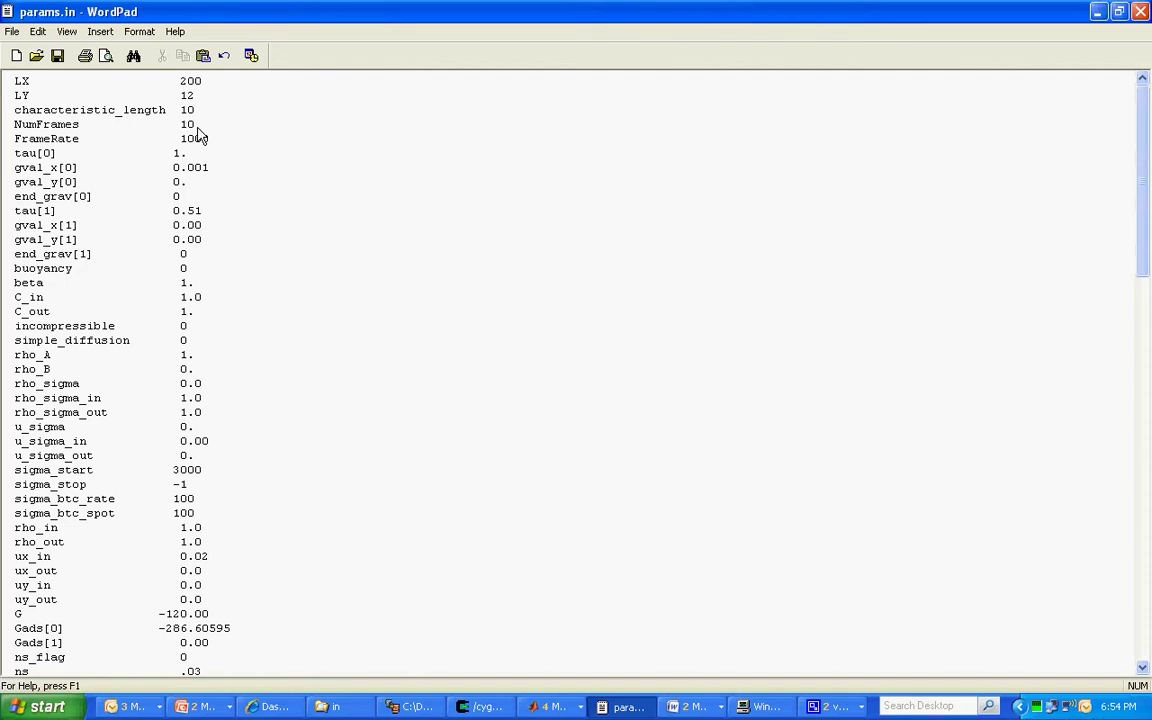
text(0)
Scroll through params.in to check the dump_ settings, constcon_w_in 1 and do_user_stuff 0.
scroll(268, 609, down, 1)
scroll(268, 609, down, 5)
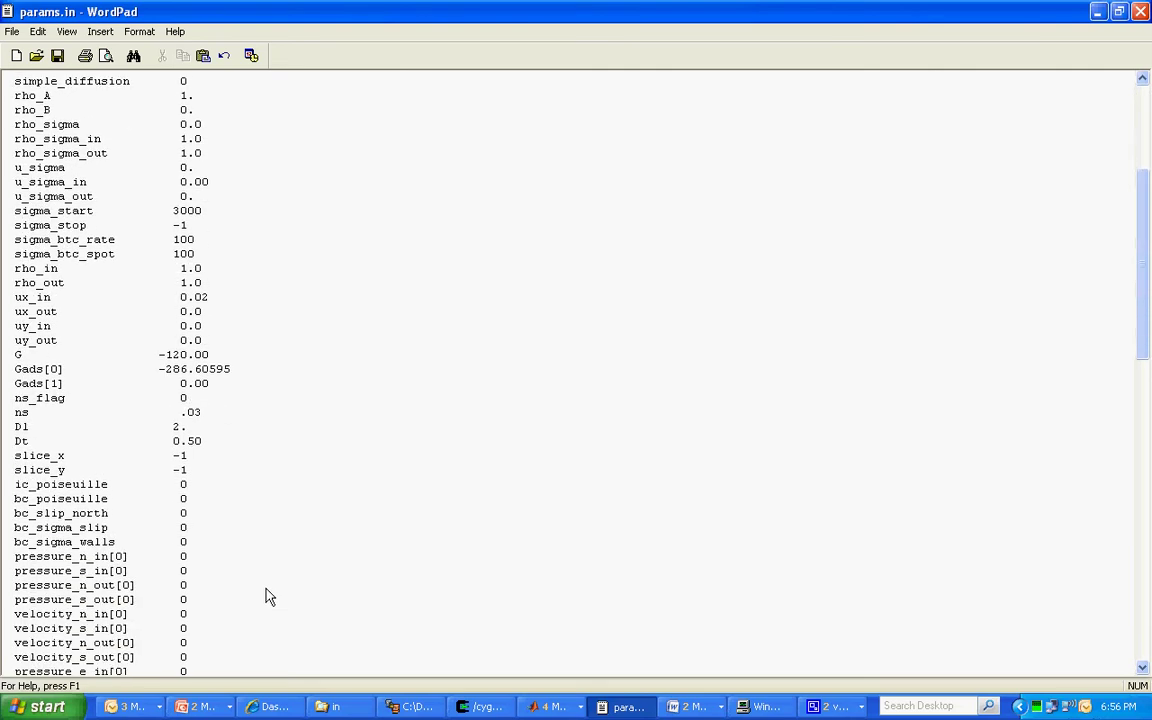
scroll(268, 597, down, 5)
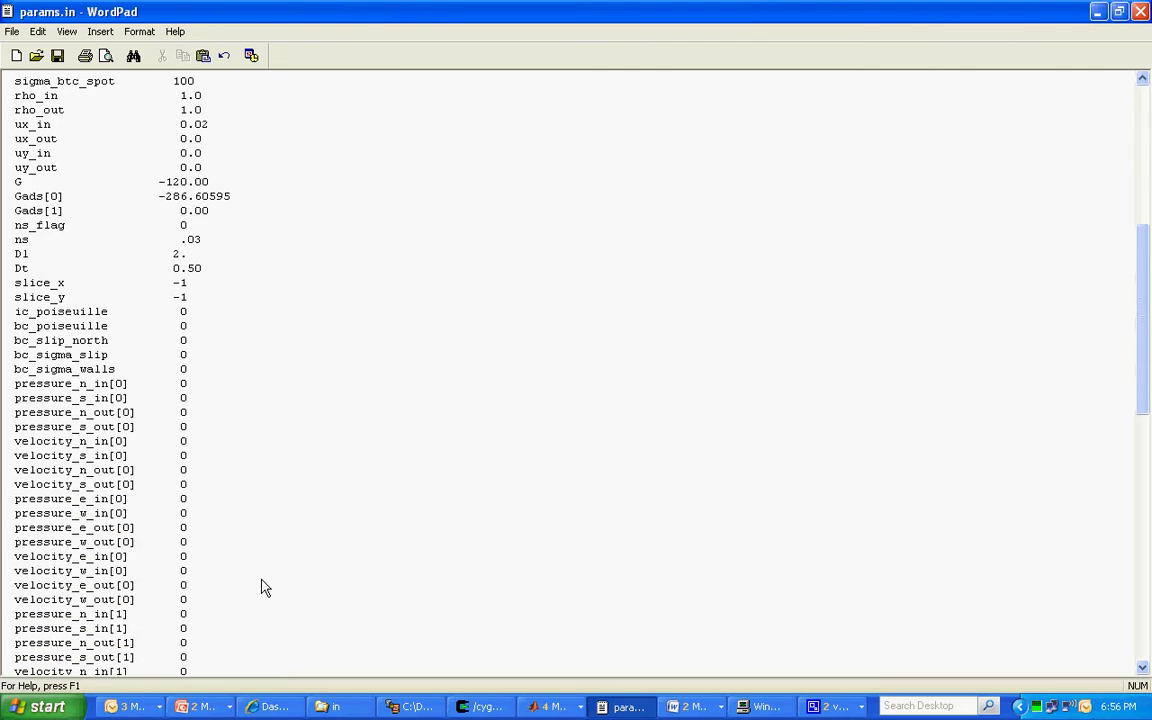
scroll(263, 588, down, 7)
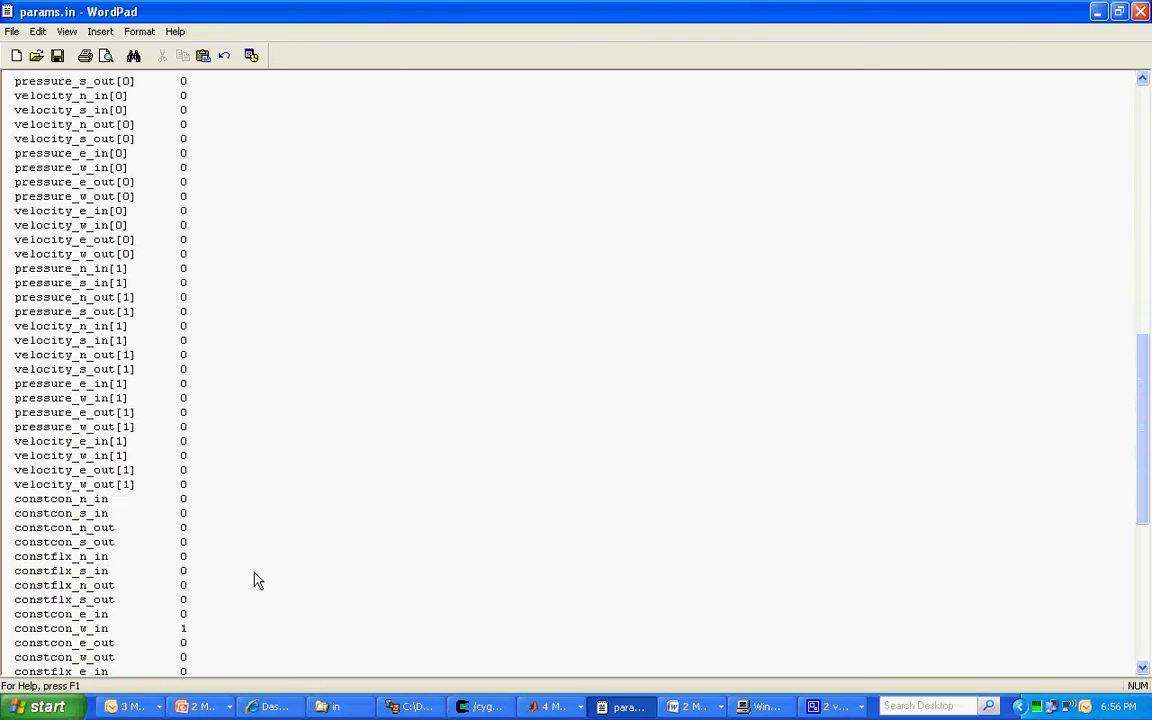
scroll(257, 580, down, 5)
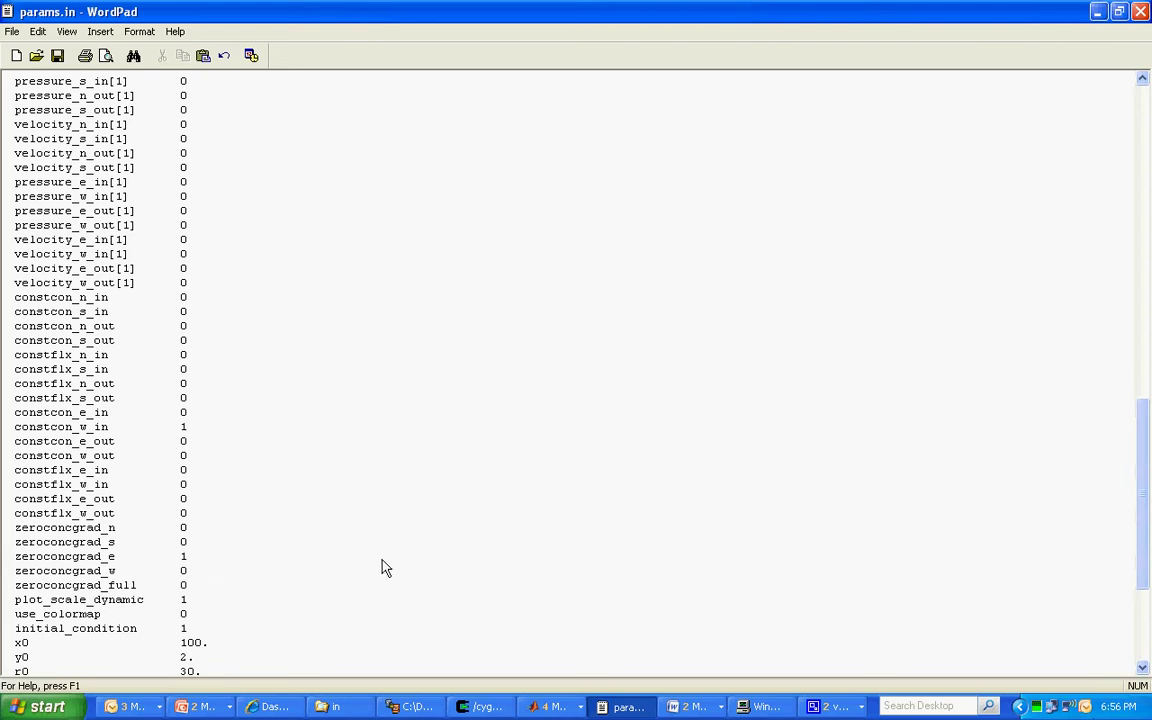
scroll(387, 563, down, 2)
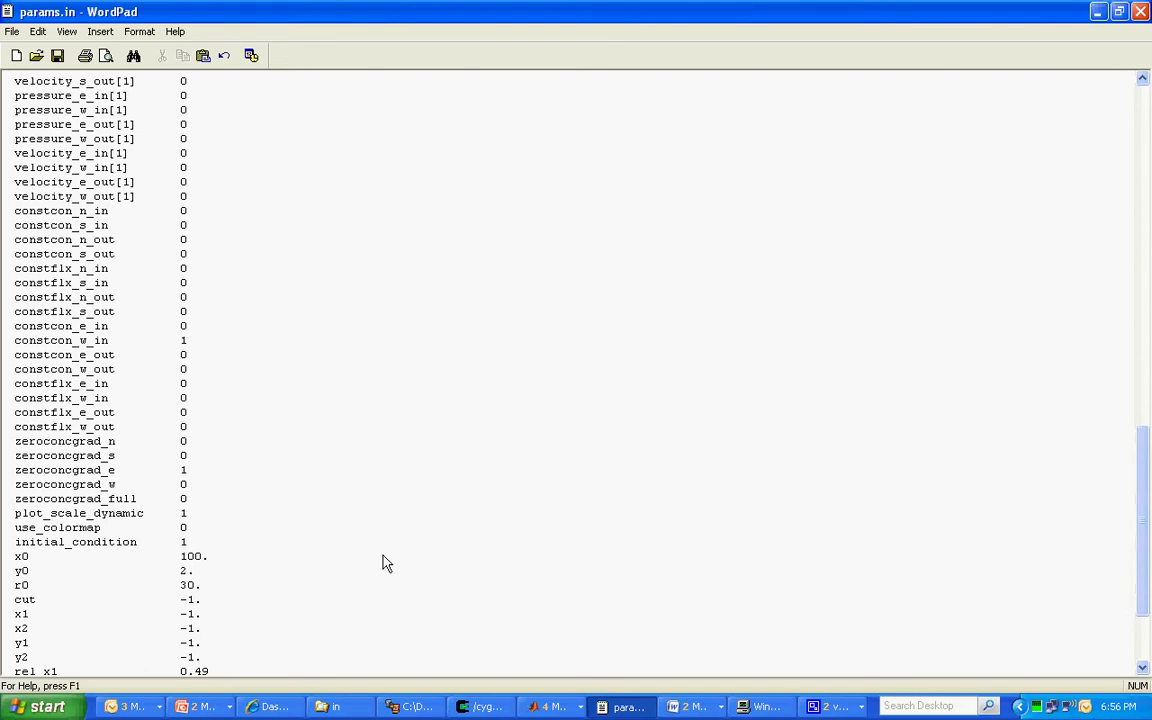
scroll(387, 563, down, 3)
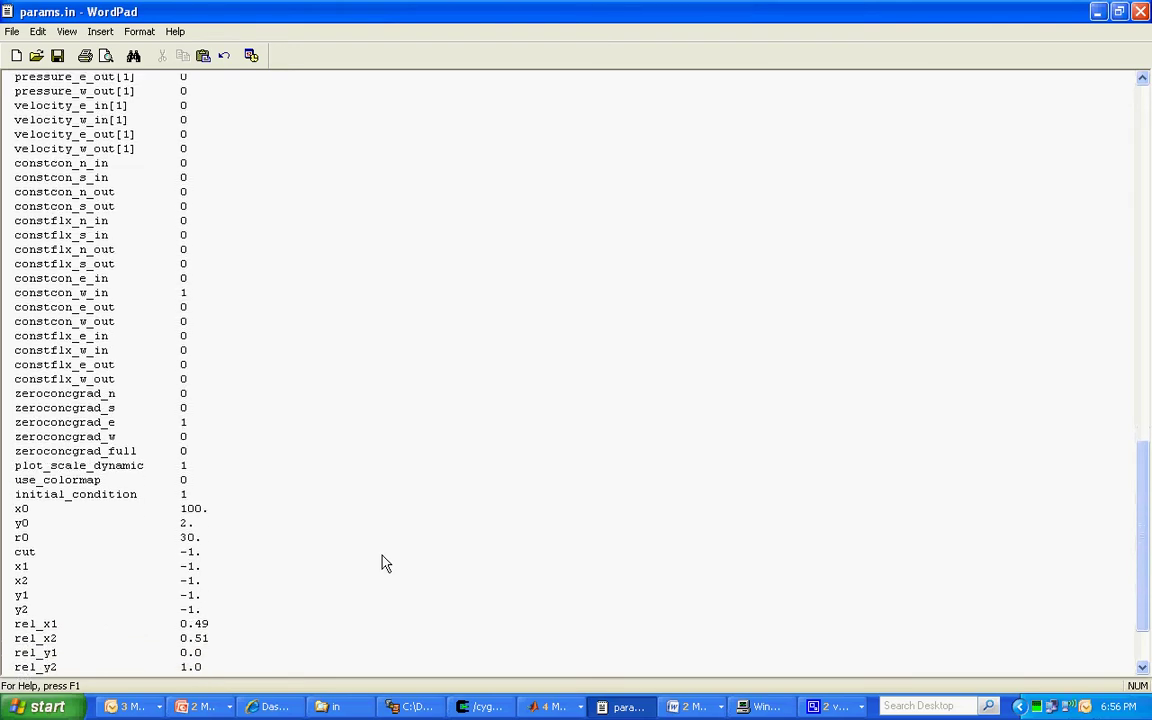
Save params.in and rerun ./lb2d_prime.exe in Cygwin until it terminates normally after 10000 timesteps.
click(57, 56)
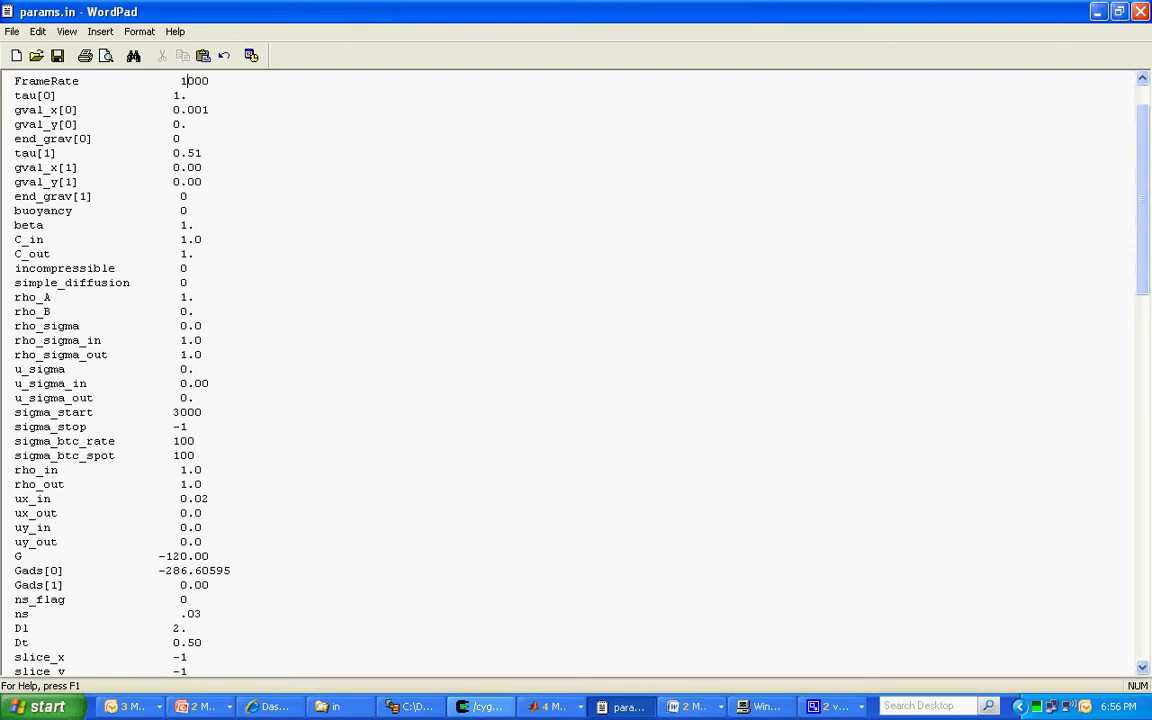
click(485, 706)
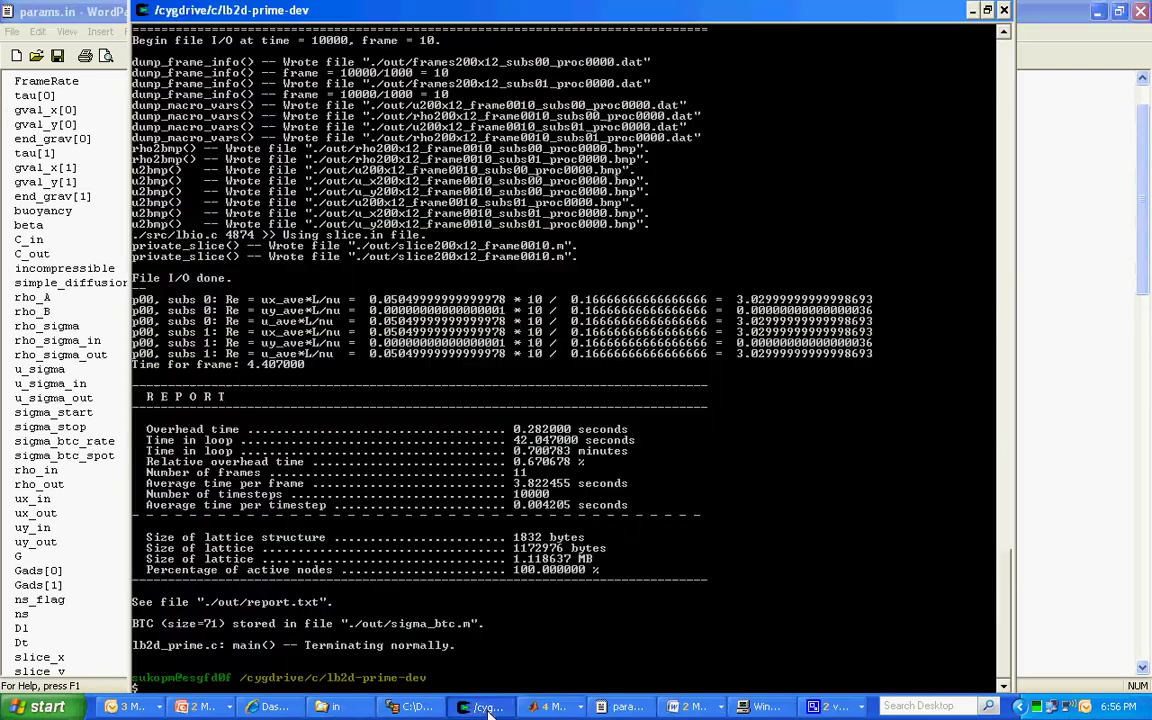
key(Up)
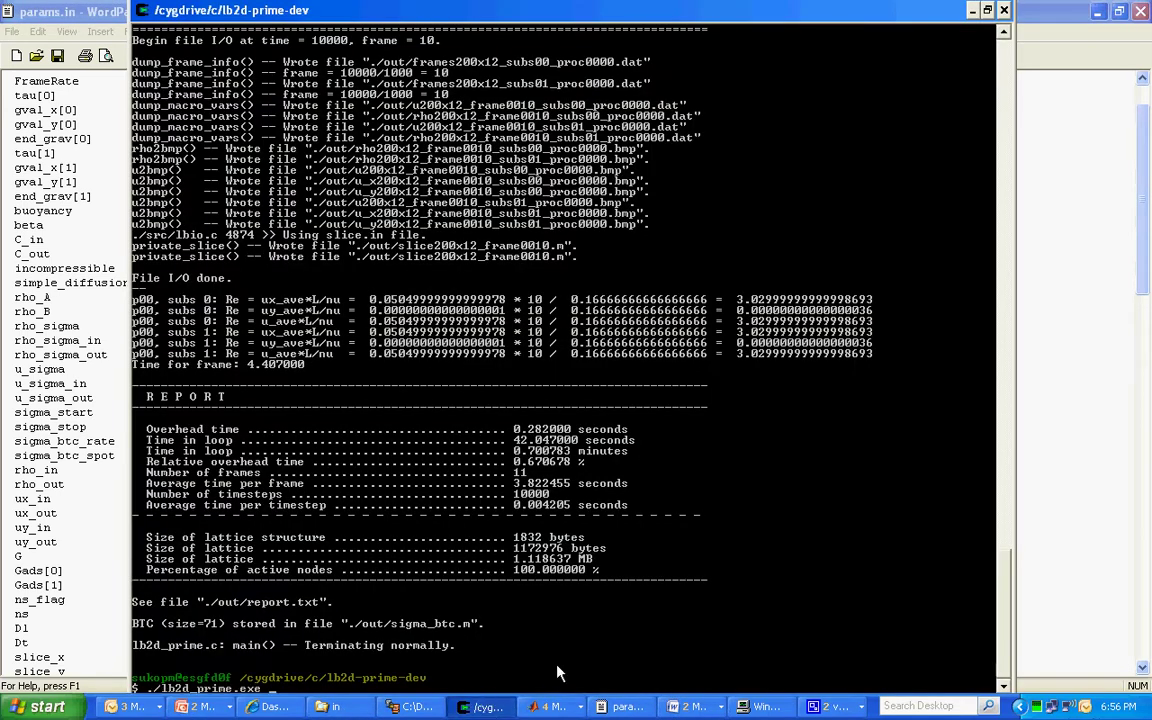
key(Return)
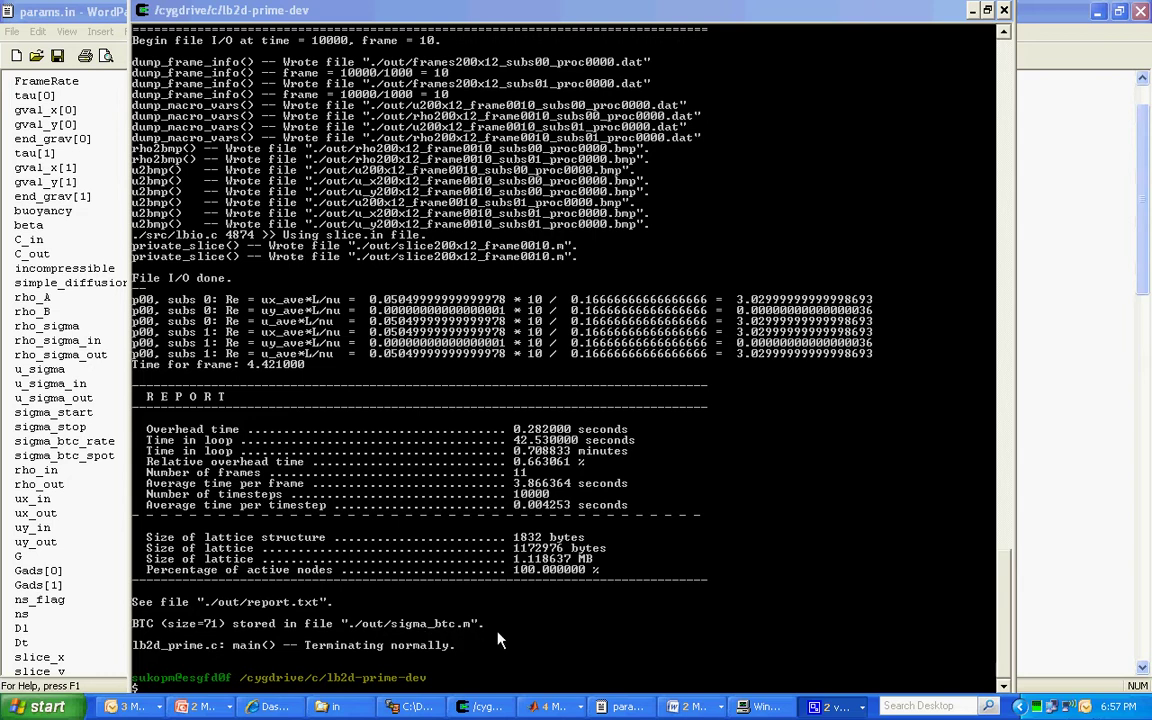
Minimize Cygwin and WordPad to show the rho200x12 frame BMPs in the out folder.
click(972, 11)
click(1097, 12)
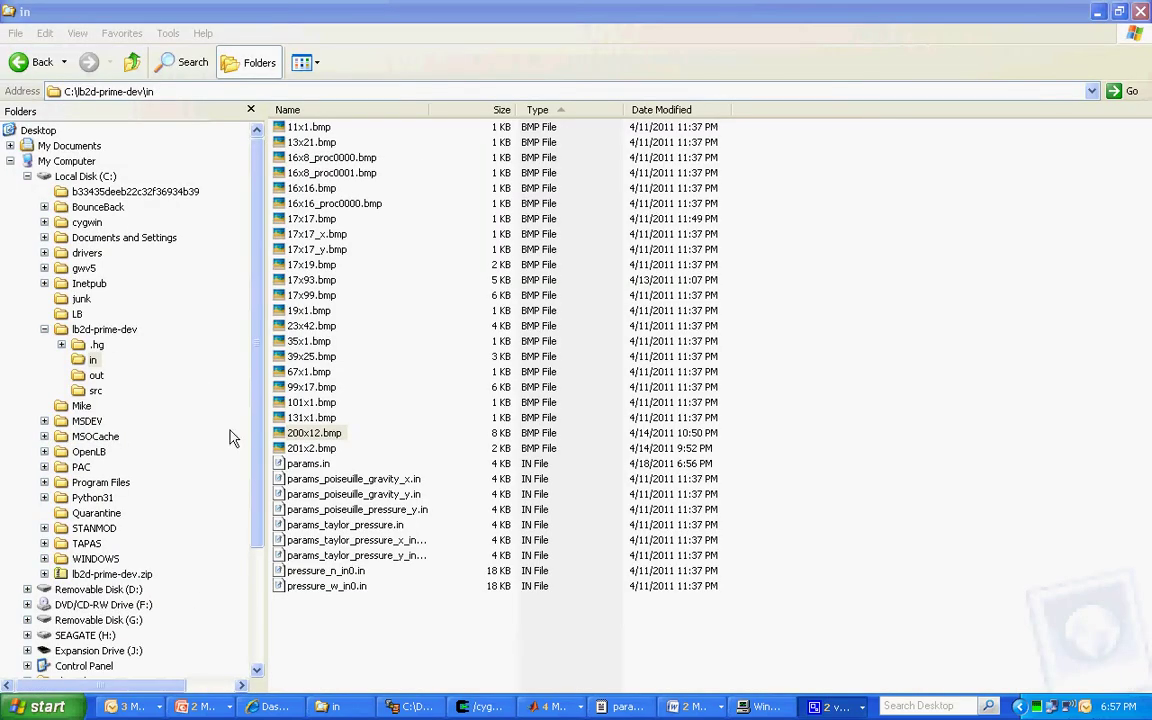
click(95, 376)
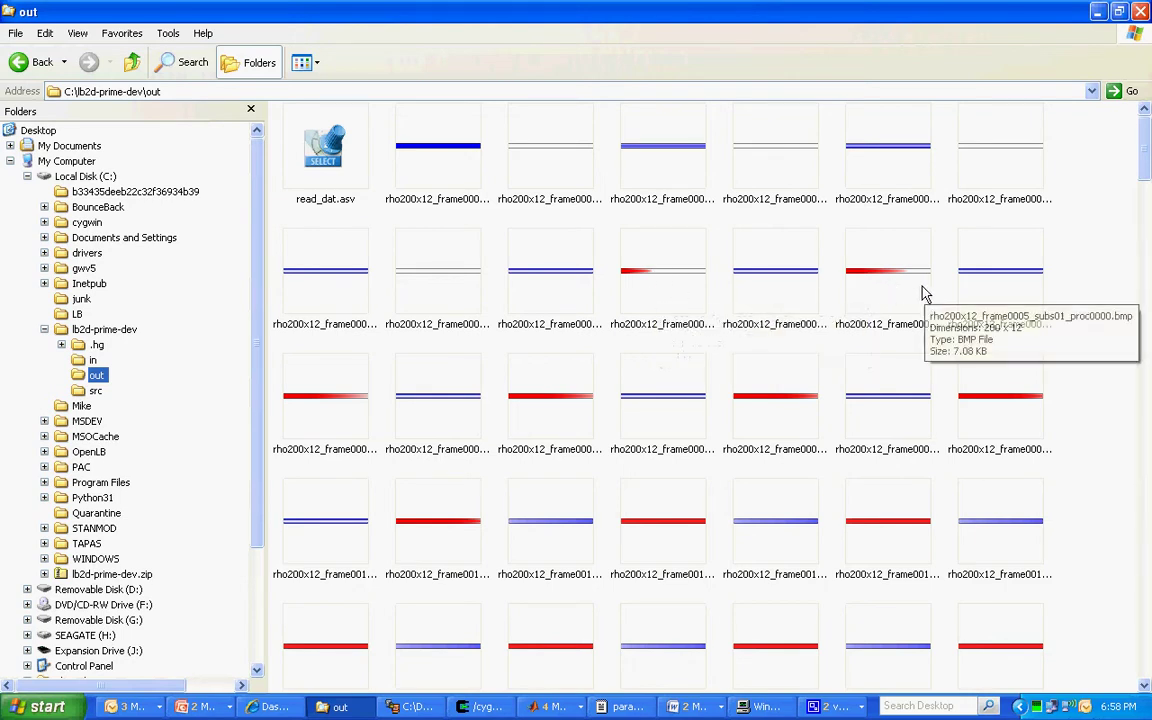
right_click(669, 298)
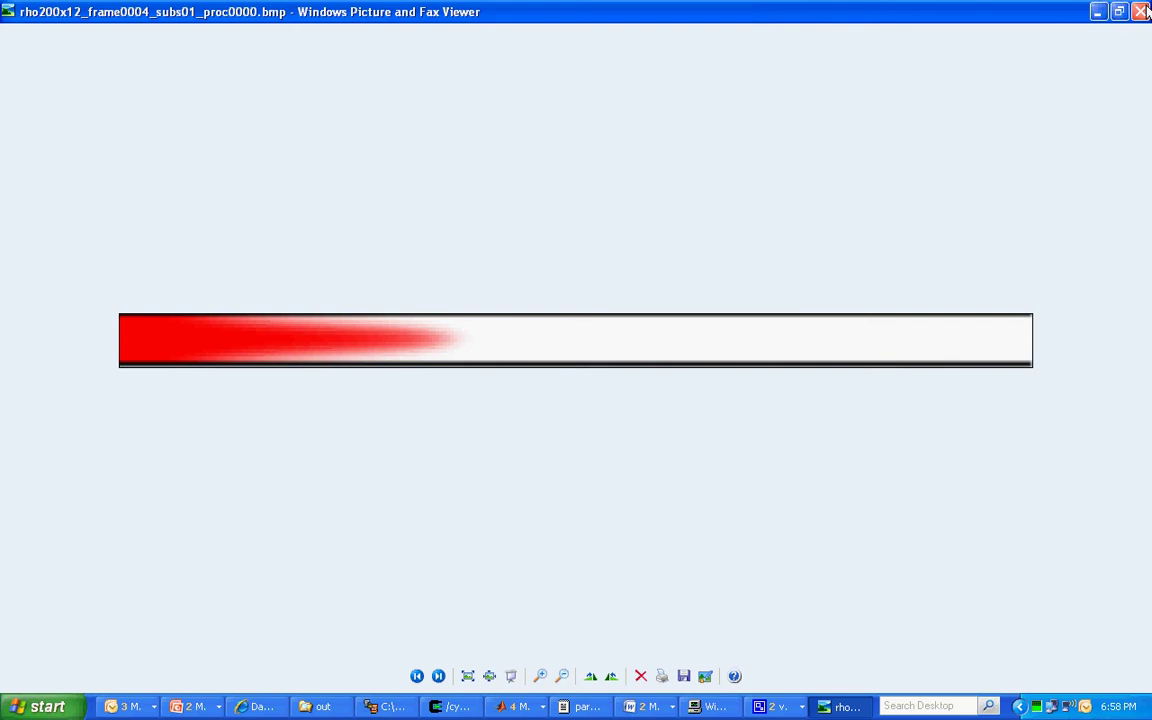
key(Escape)
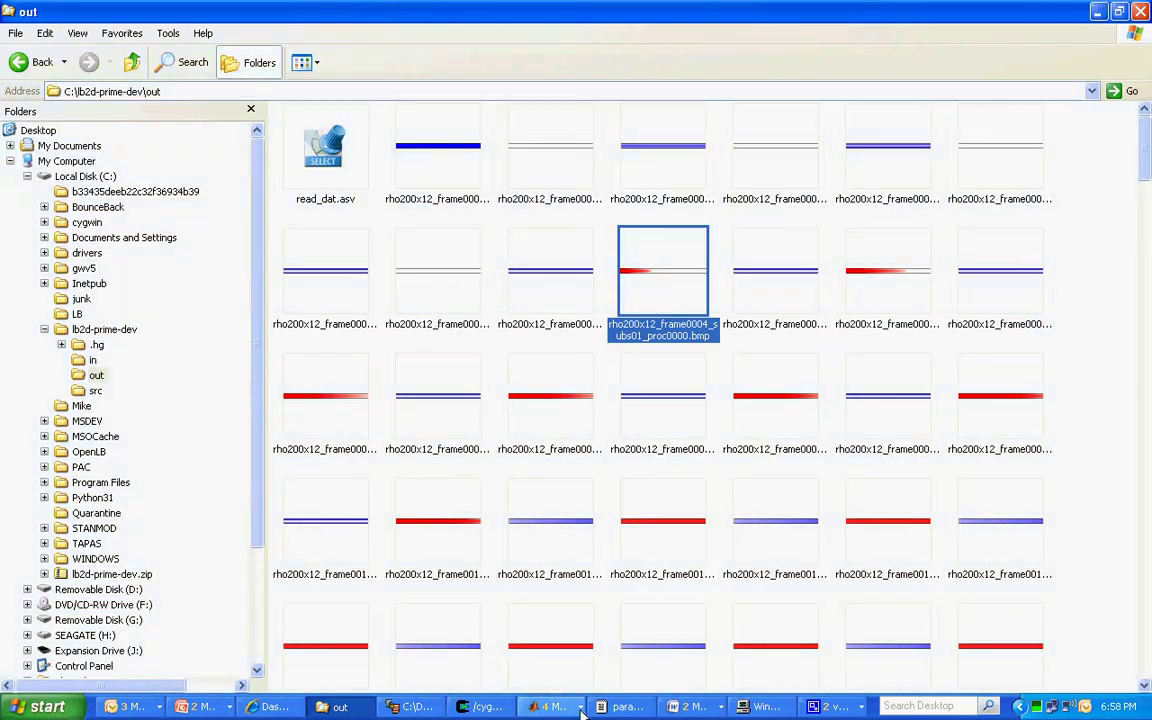
Run sigma_btc in the main MATLAB window, plotting breakthrough curves for t=3000:100:10000.
click(487, 707)
click(541, 707)
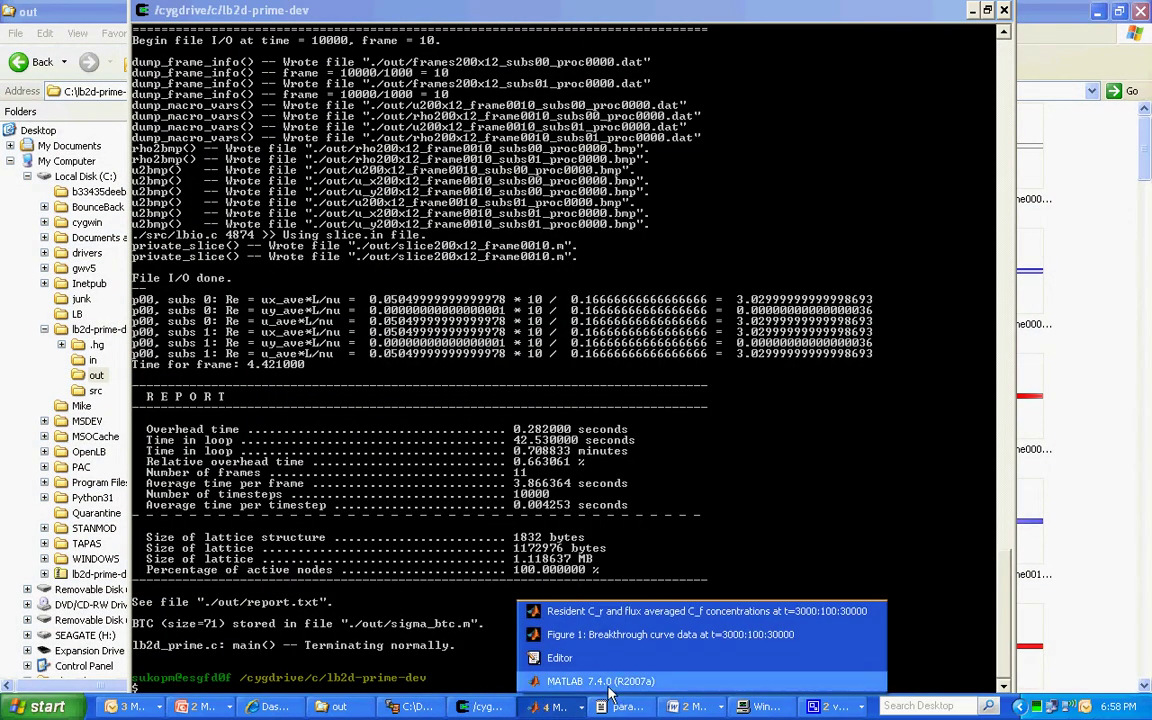
click(565, 681)
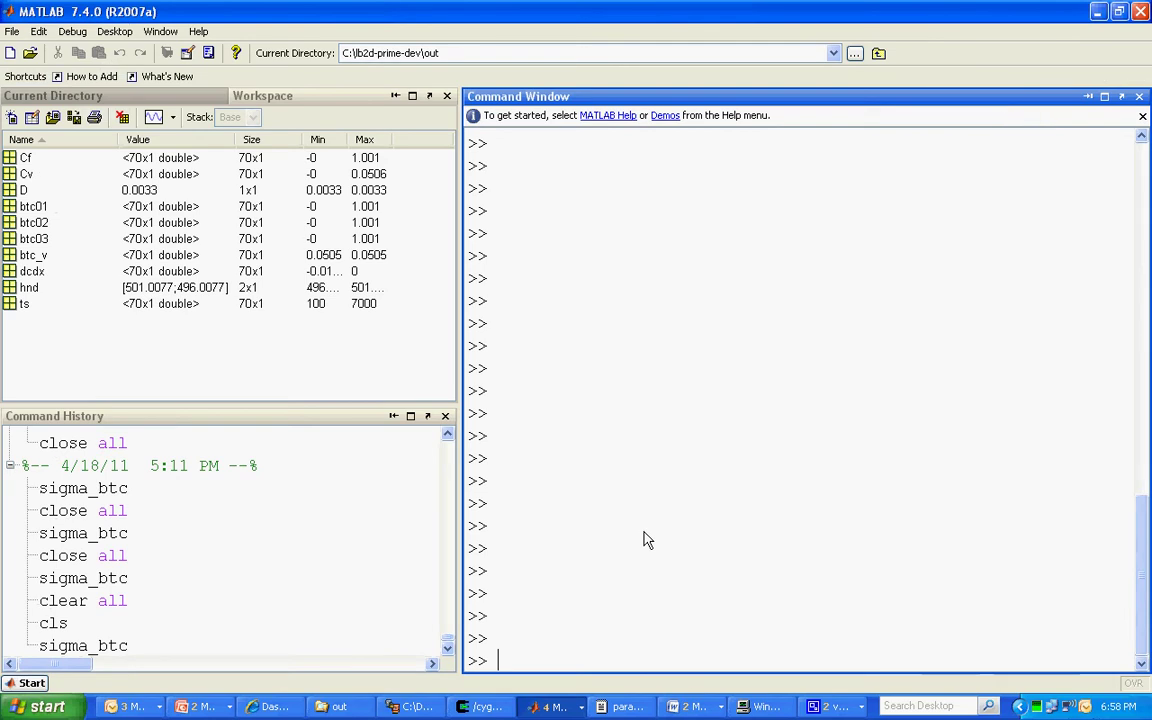
text(sigma_btc)
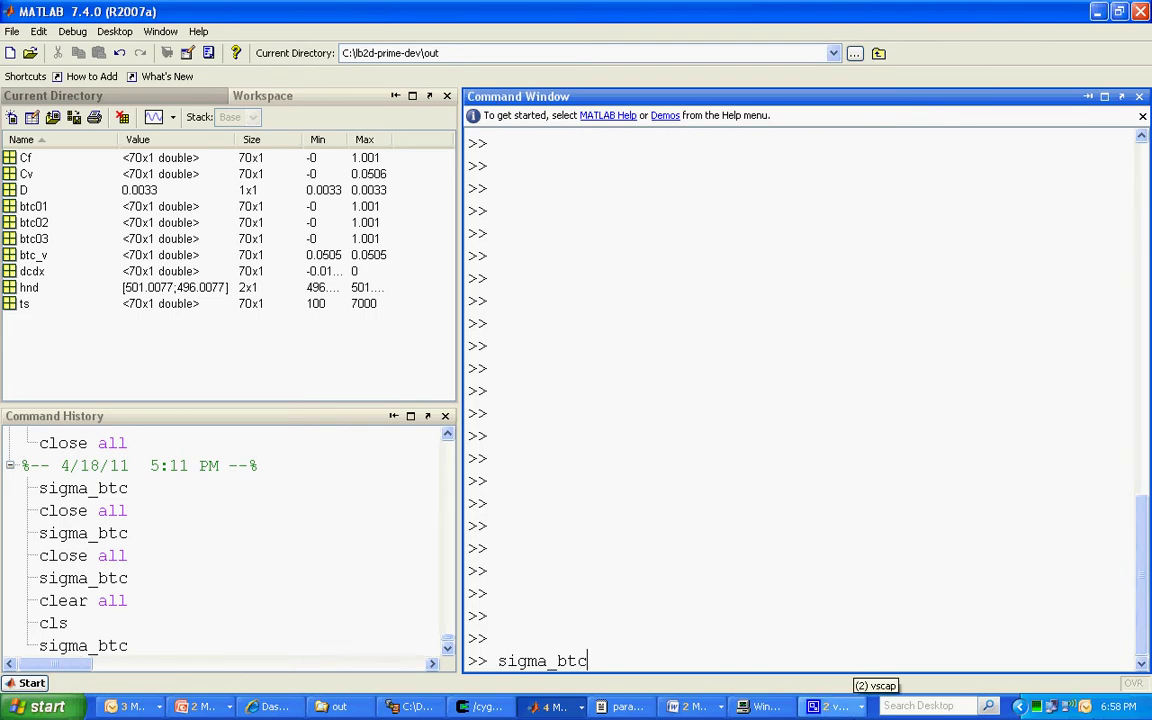
key(Return)
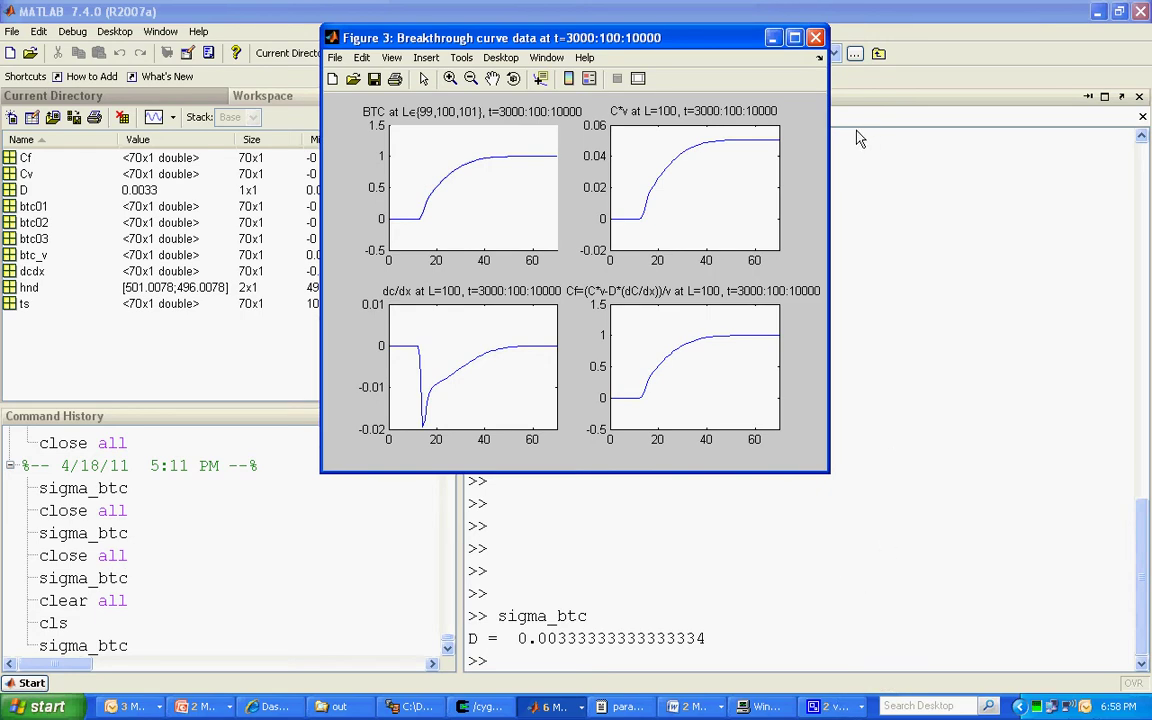
Maximize Figure 3 to display its four BTC, Cf and dc/dx plots full screen.
click(795, 39)
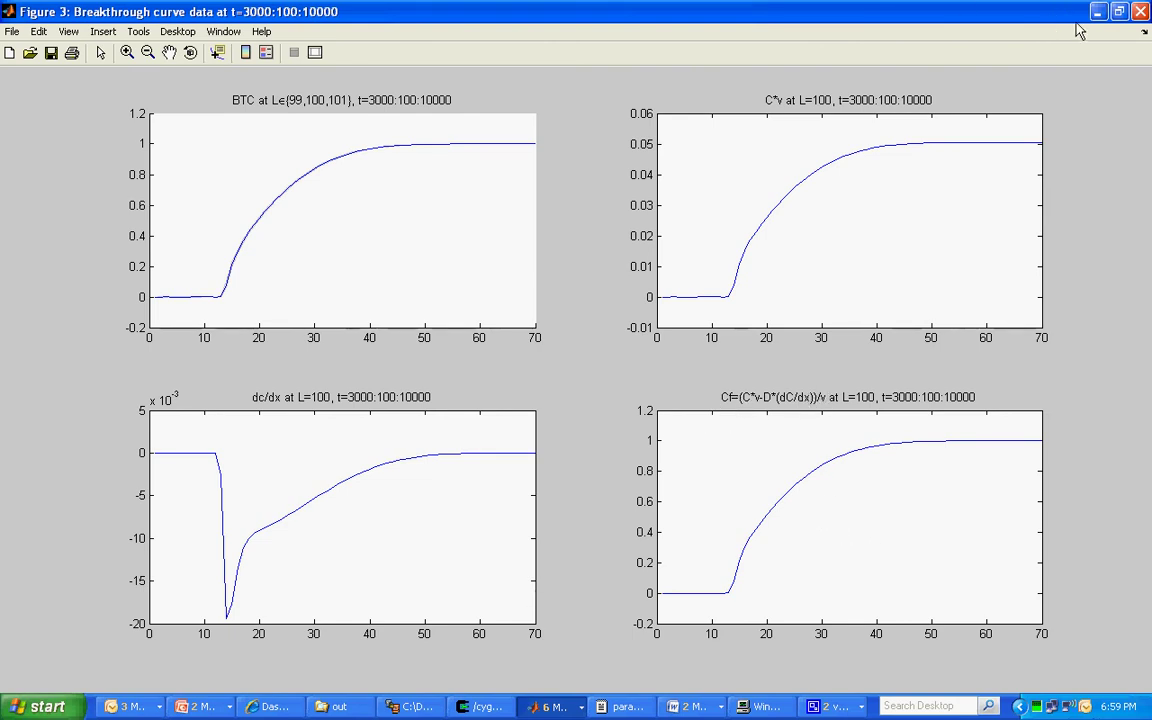
Close Figure 3 and the resident/flux concentrations figure, then rerun close all and sigma_btc.
click(1141, 13)
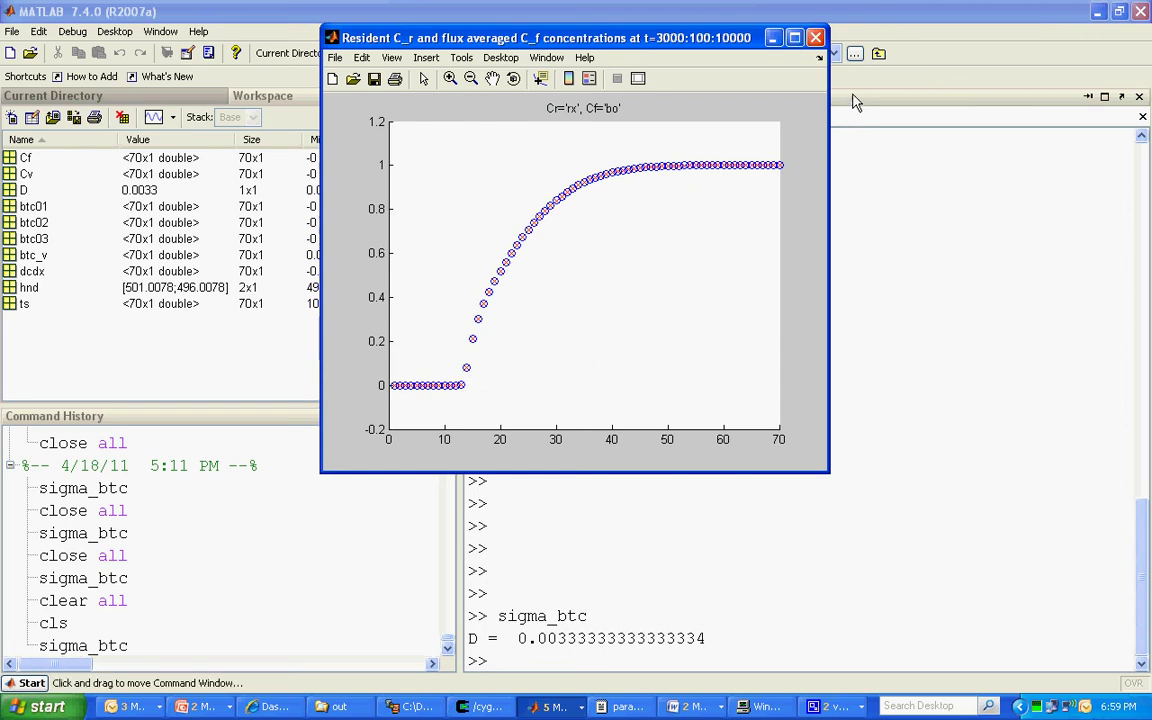
click(816, 39)
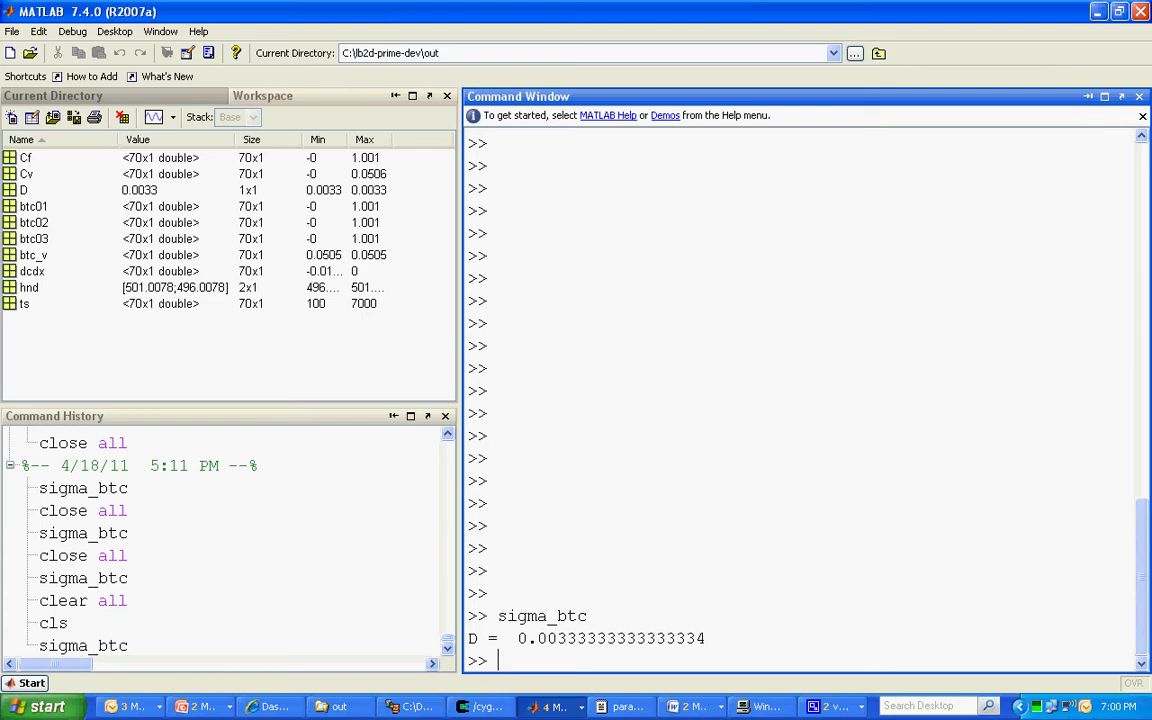
key(Up)
key(Up)
key(Return)
key(Up)
key(Up)
key(Return)
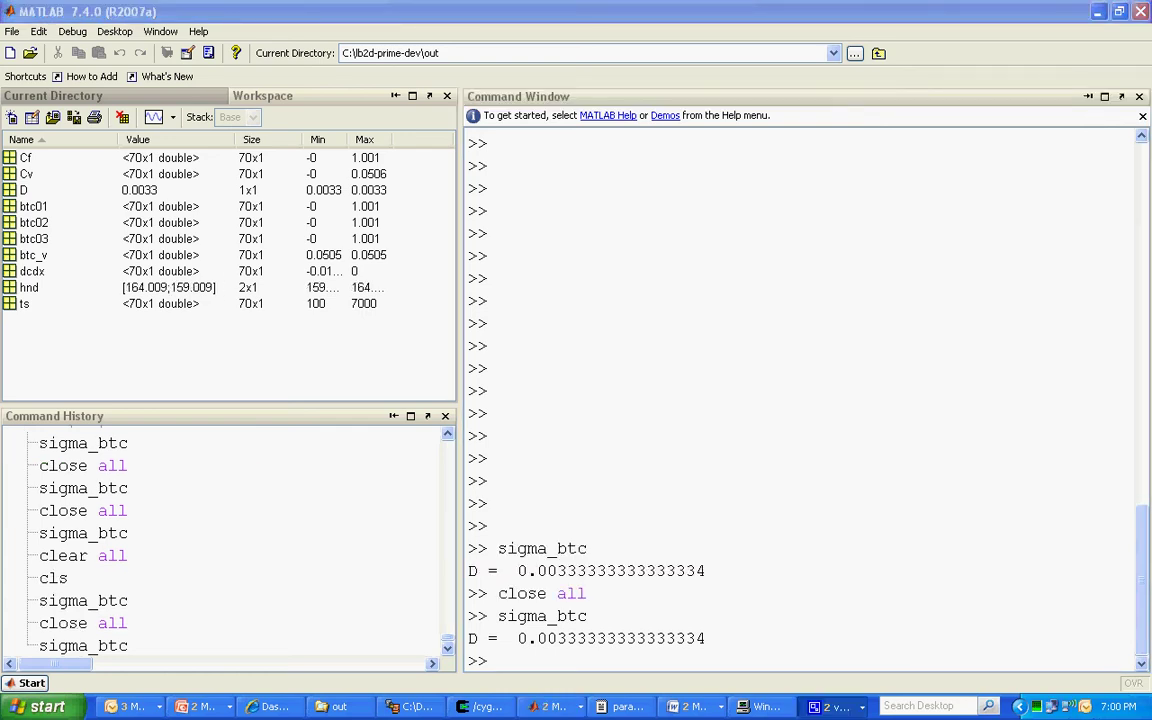